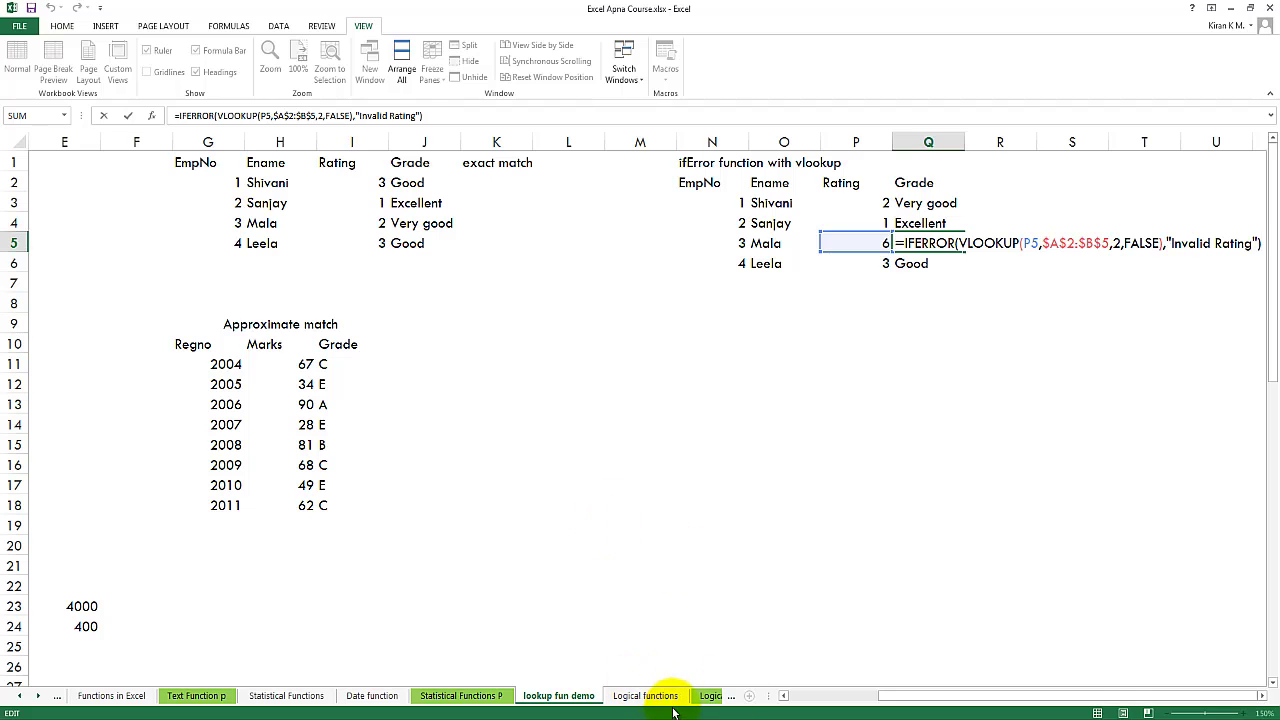
Move past the Logical functions and Vlookup sheets to Data options, then return to its top
left_click(650, 697)
left_click(700, 697)
left_click(704, 697)
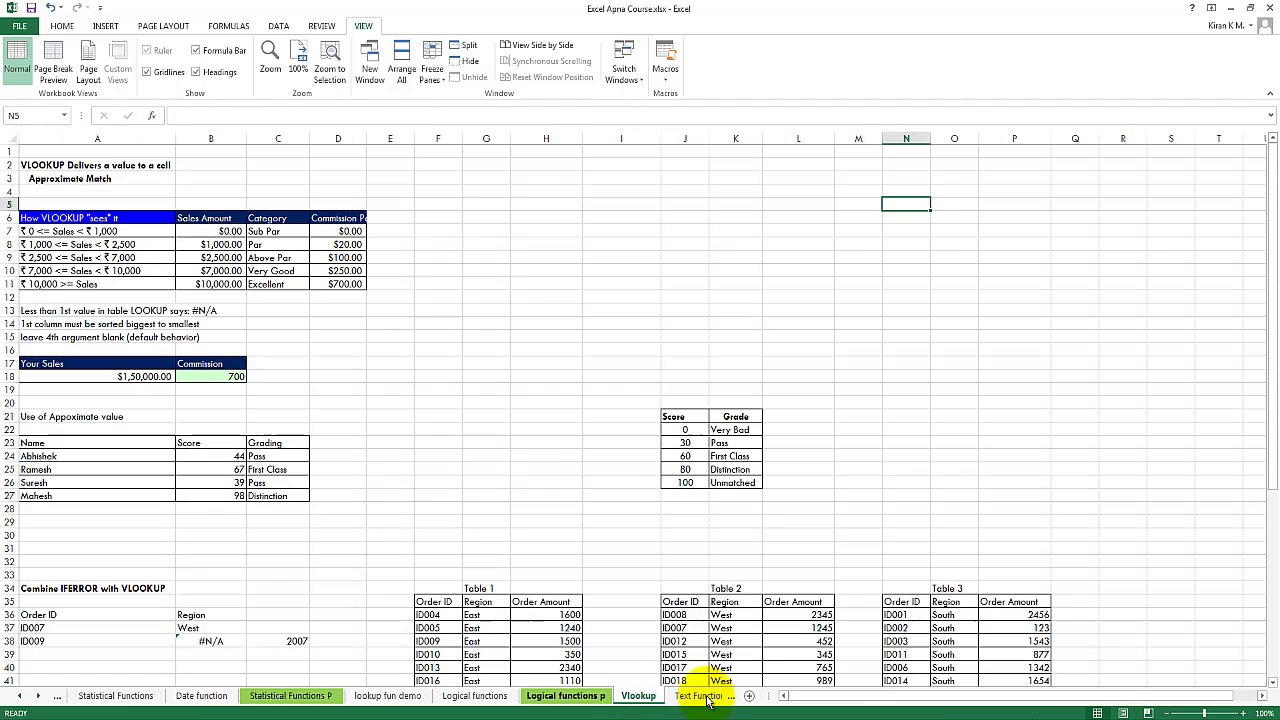
left_click(706, 697)
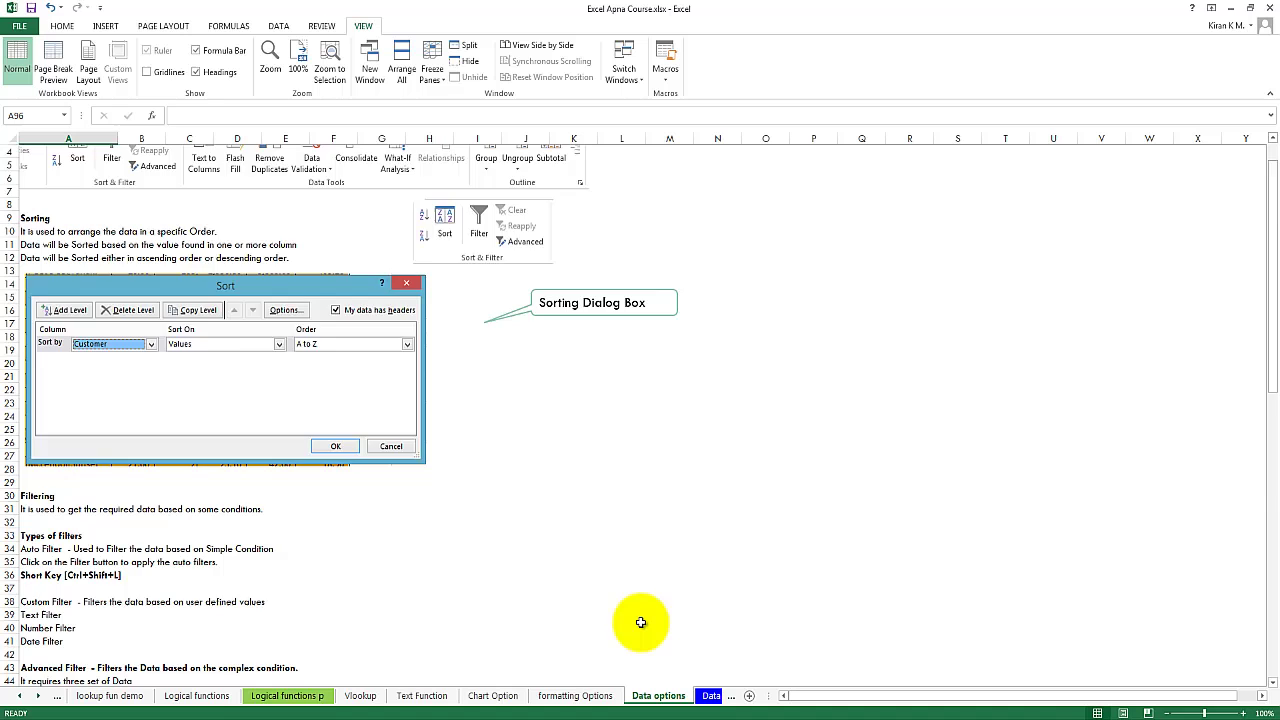
scroll(640, 622, "down", 2)
scroll(640, 622, "up", 7)
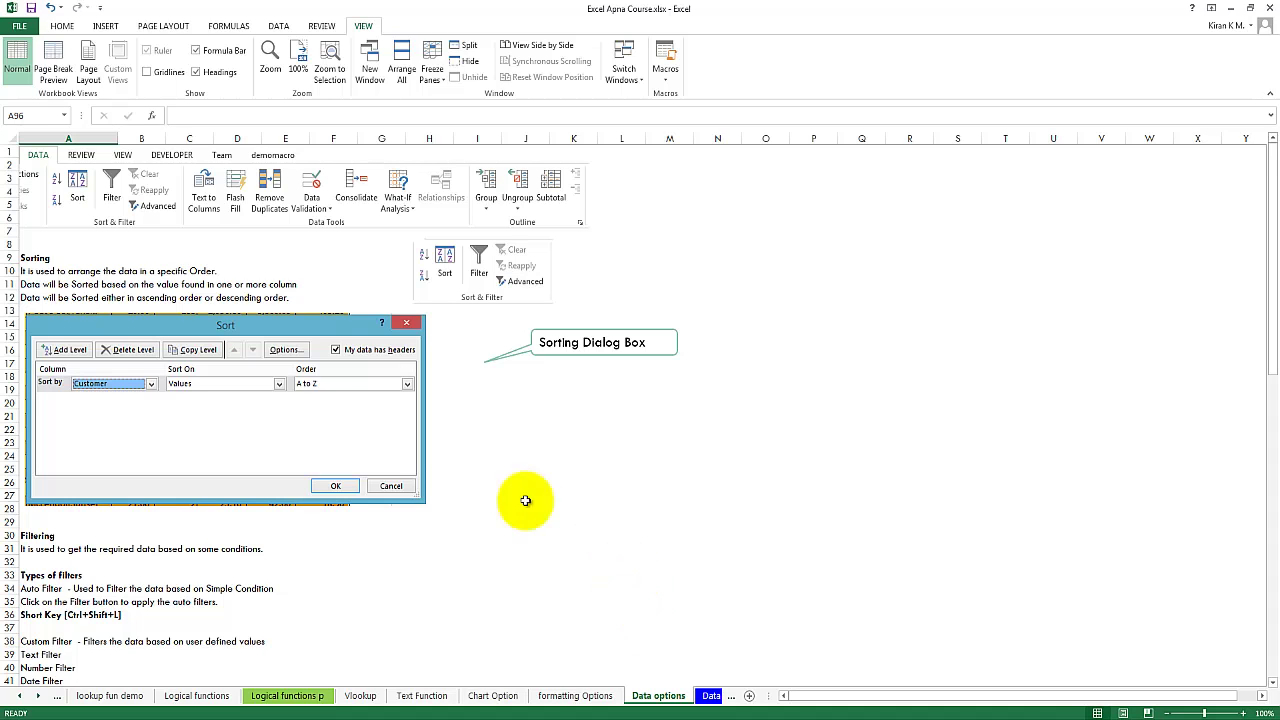
Zoom the Data options sheet to 130% and show the DATA ribbon commands
left_click(1245, 712)
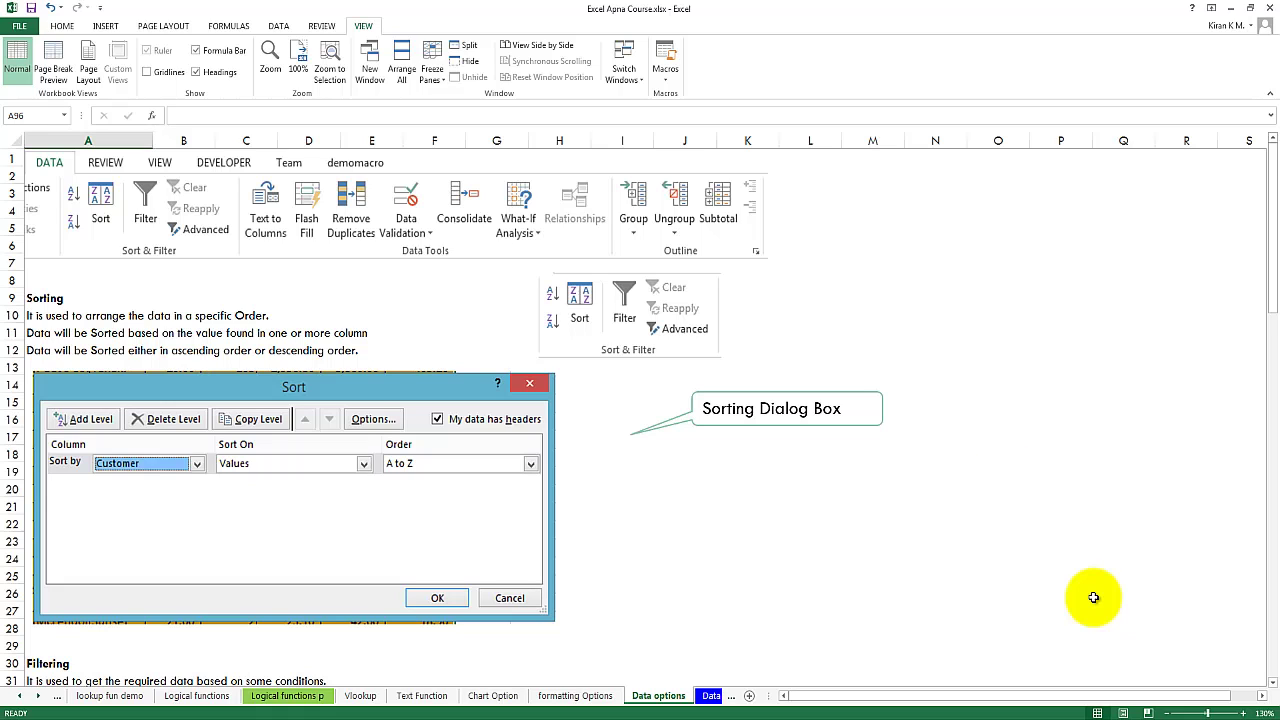
left_click(282, 27)
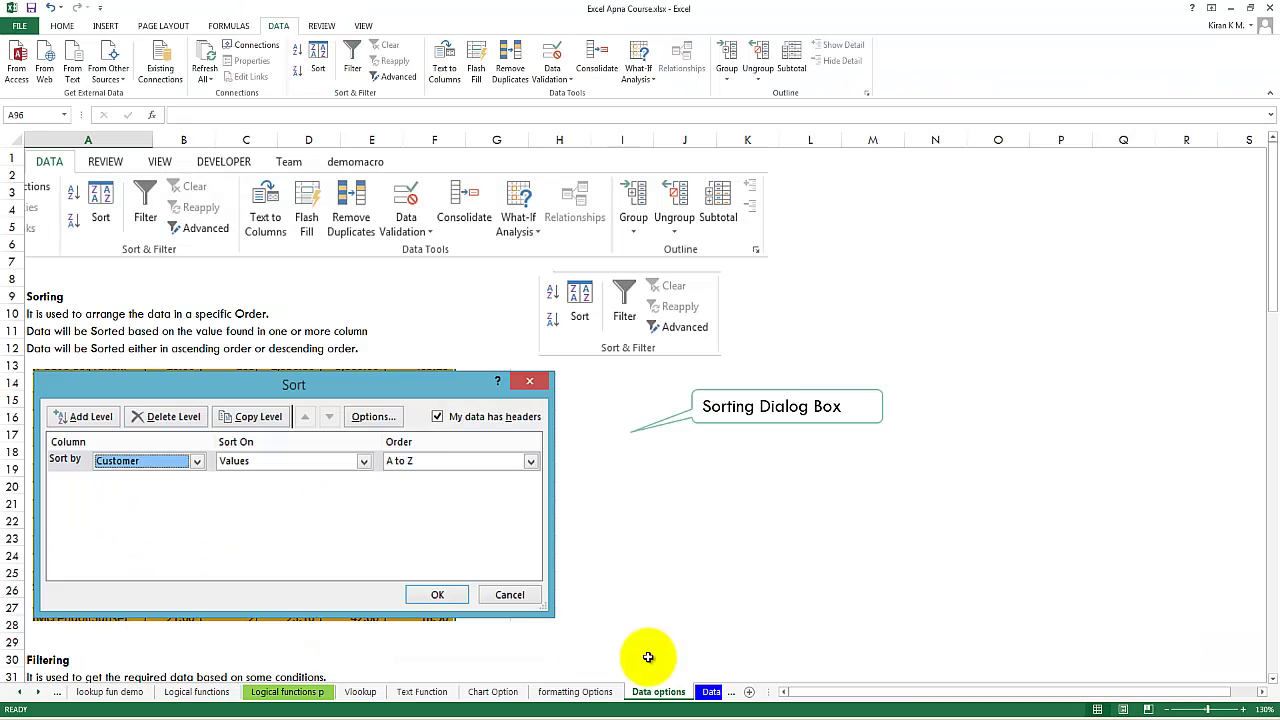
On Data practice, turn off AutoFilter, autofit the Customer column (D), and zoom in
left_click(708, 692)
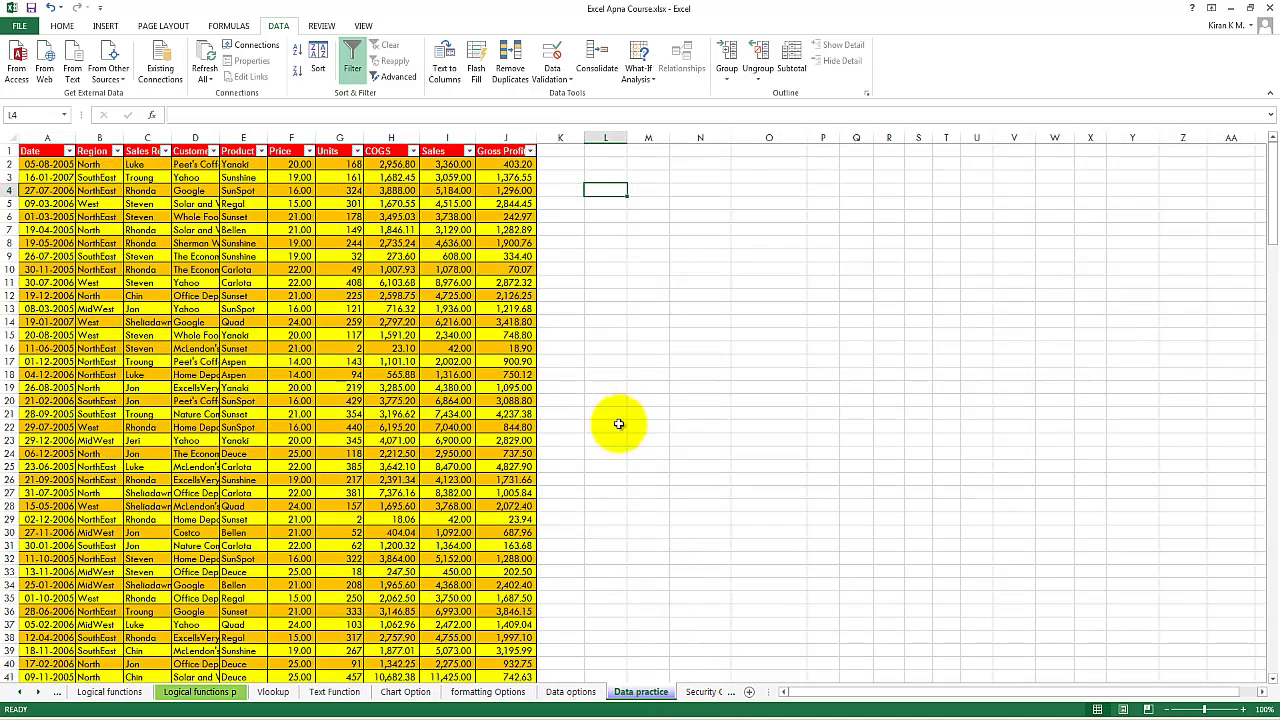
left_click(352, 58)
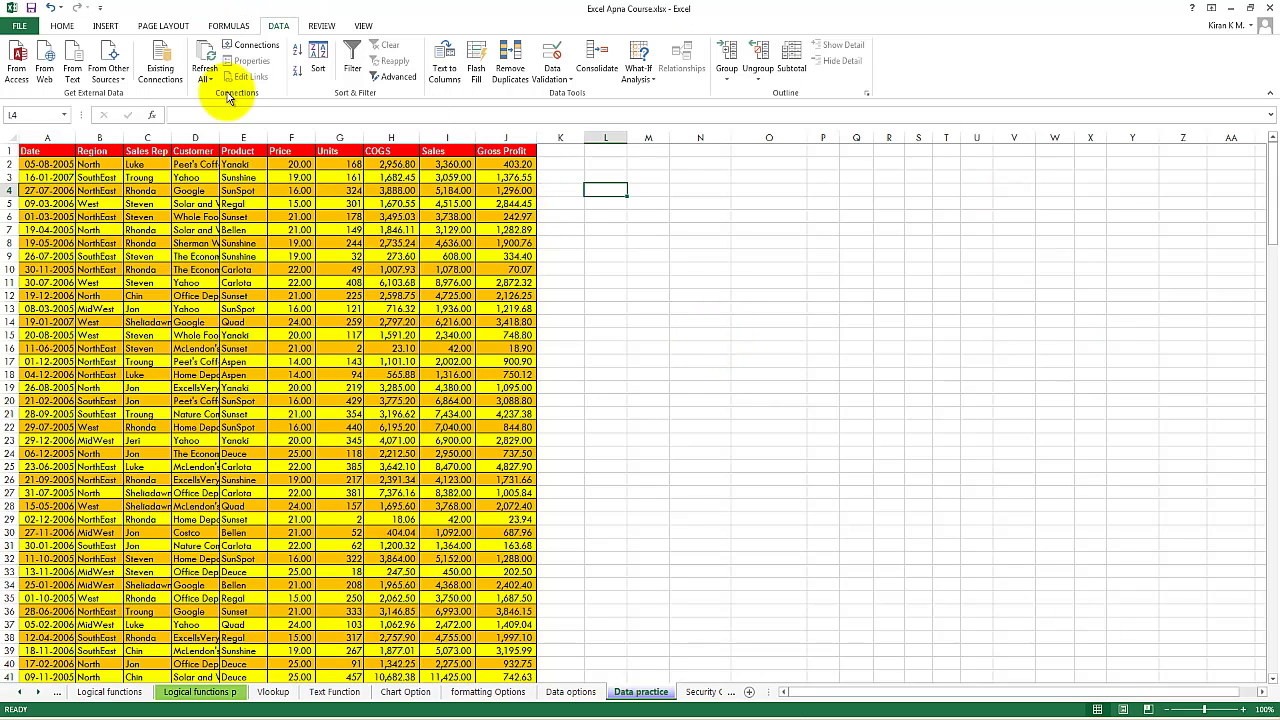
double_click(220, 141)
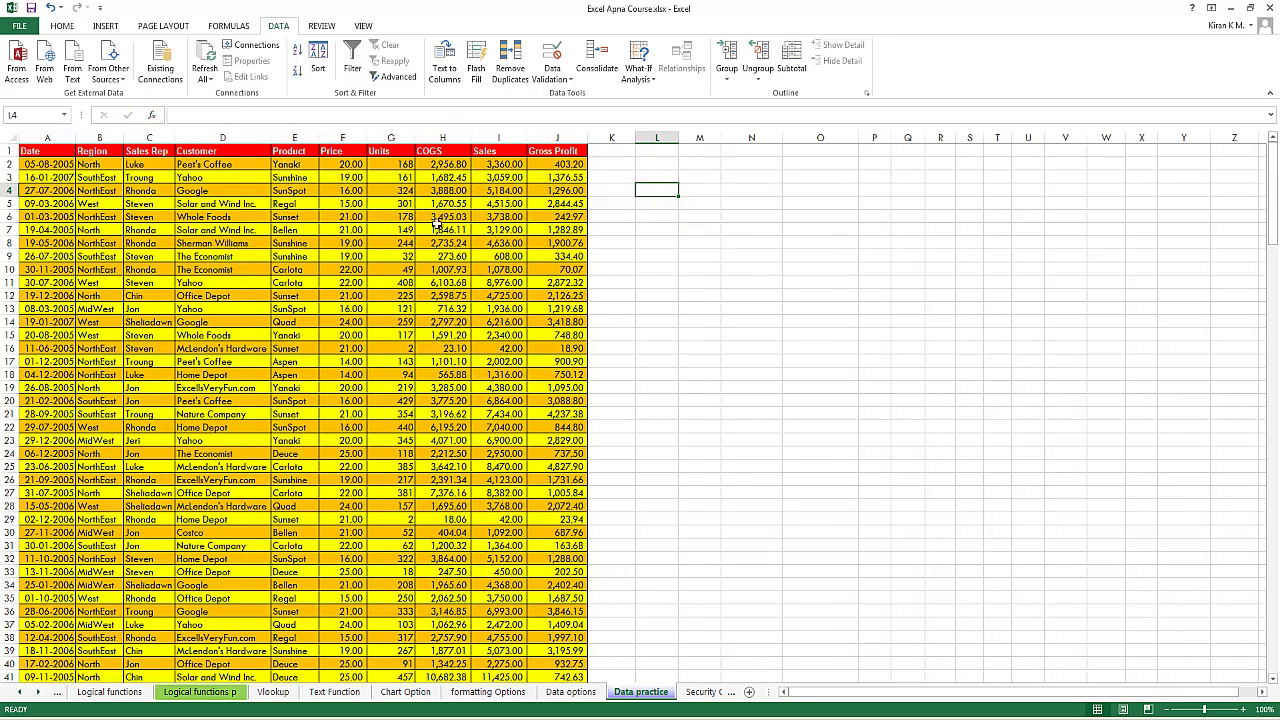
left_click(1245, 710)
left_click(1245, 710)
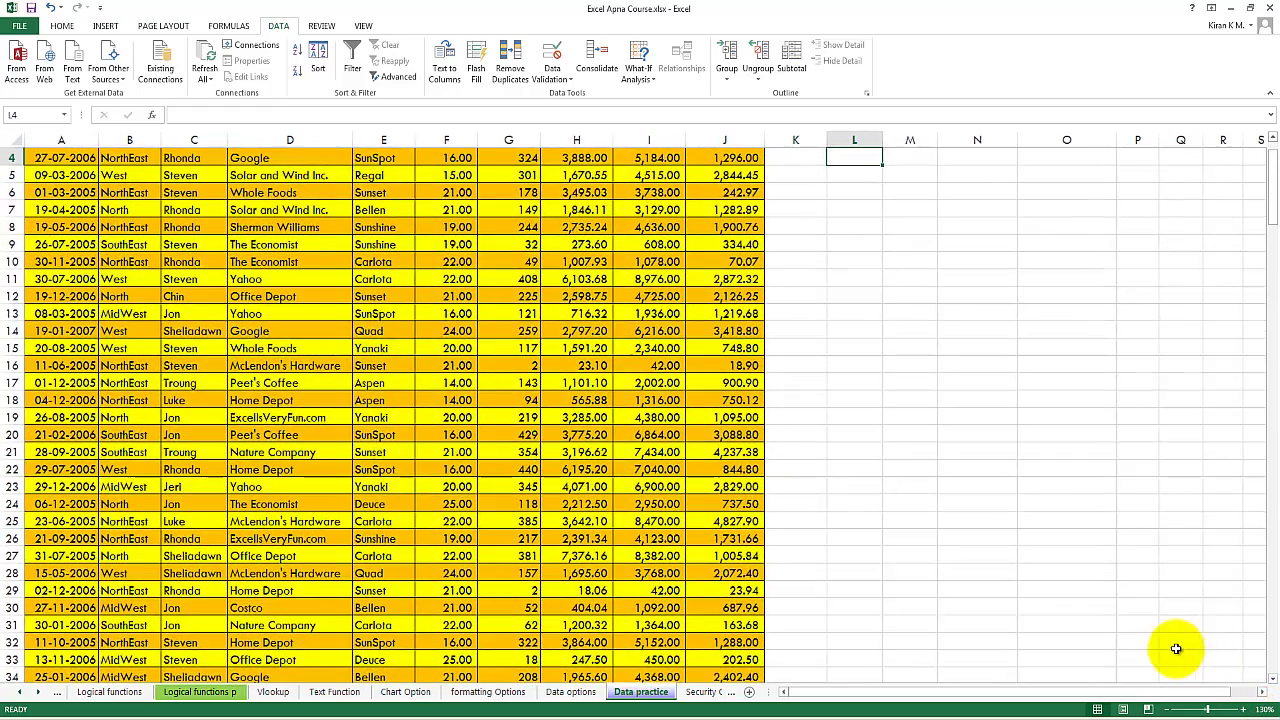
scroll(1160, 620, "up", 1)
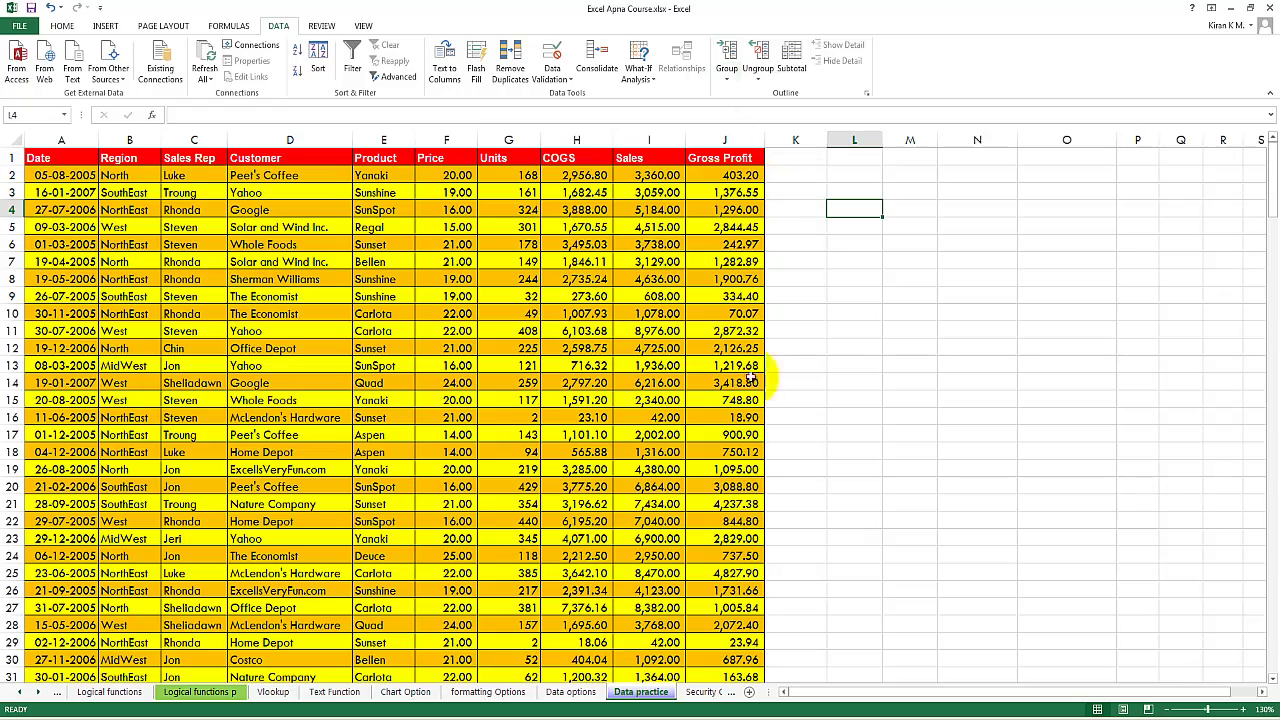
scroll(782, 497, "down", 1)
scroll(782, 497, "down", 1)
scroll(785, 498, "down", 3)
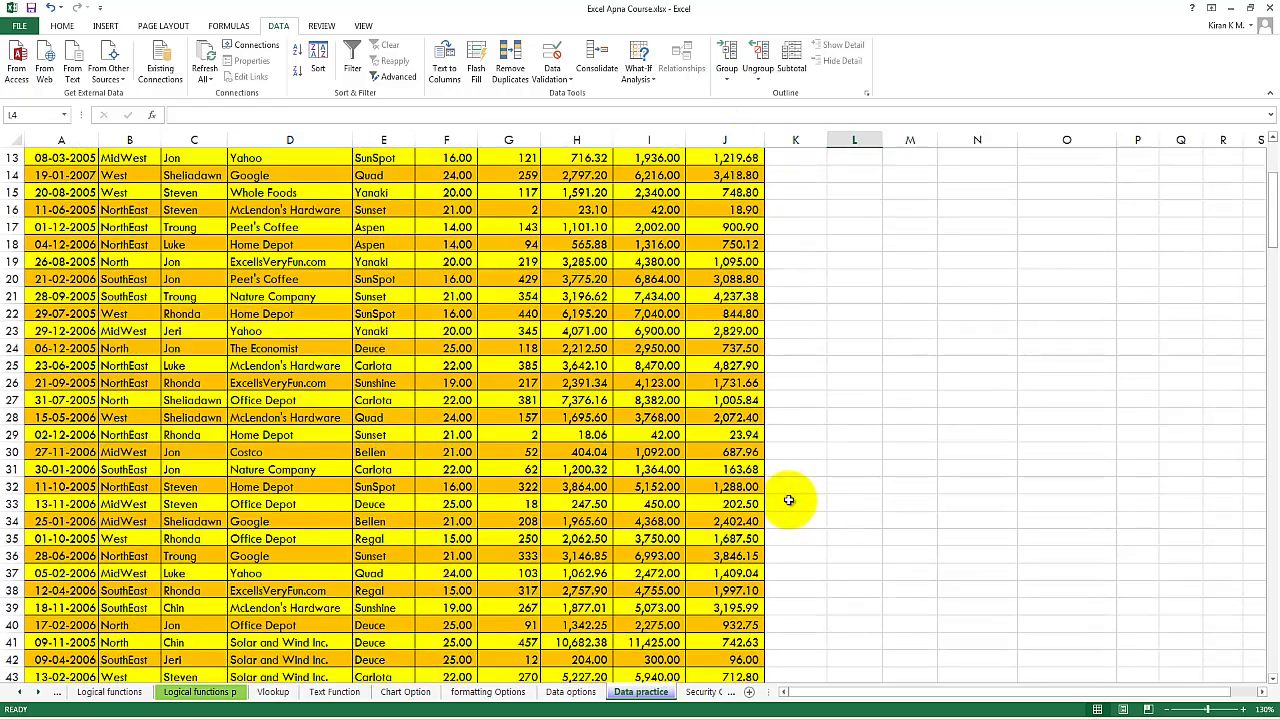
scroll(788, 500, "down", 5)
scroll(789, 500, "down", 5)
scroll(789, 500, "down", 1)
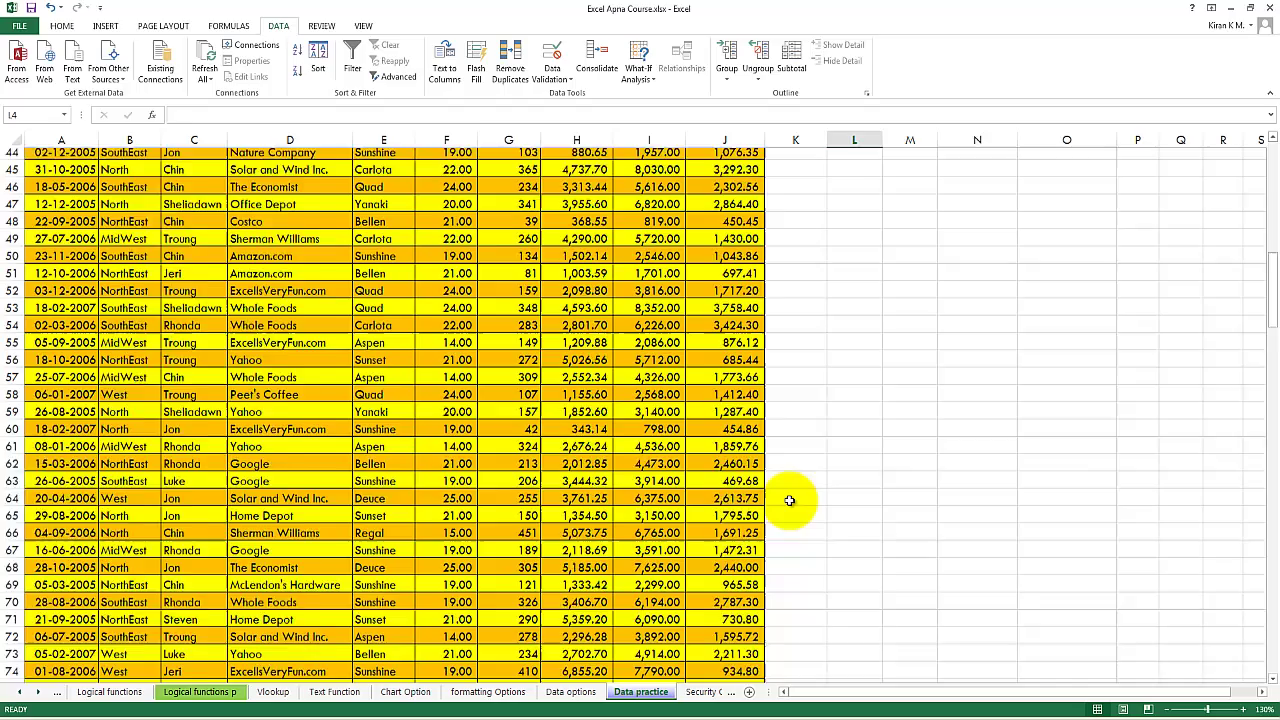
scroll(789, 500, "down", 3)
scroll(789, 500, "down", 5)
scroll(789, 500, "down", 4)
scroll(790, 500, "down", 6)
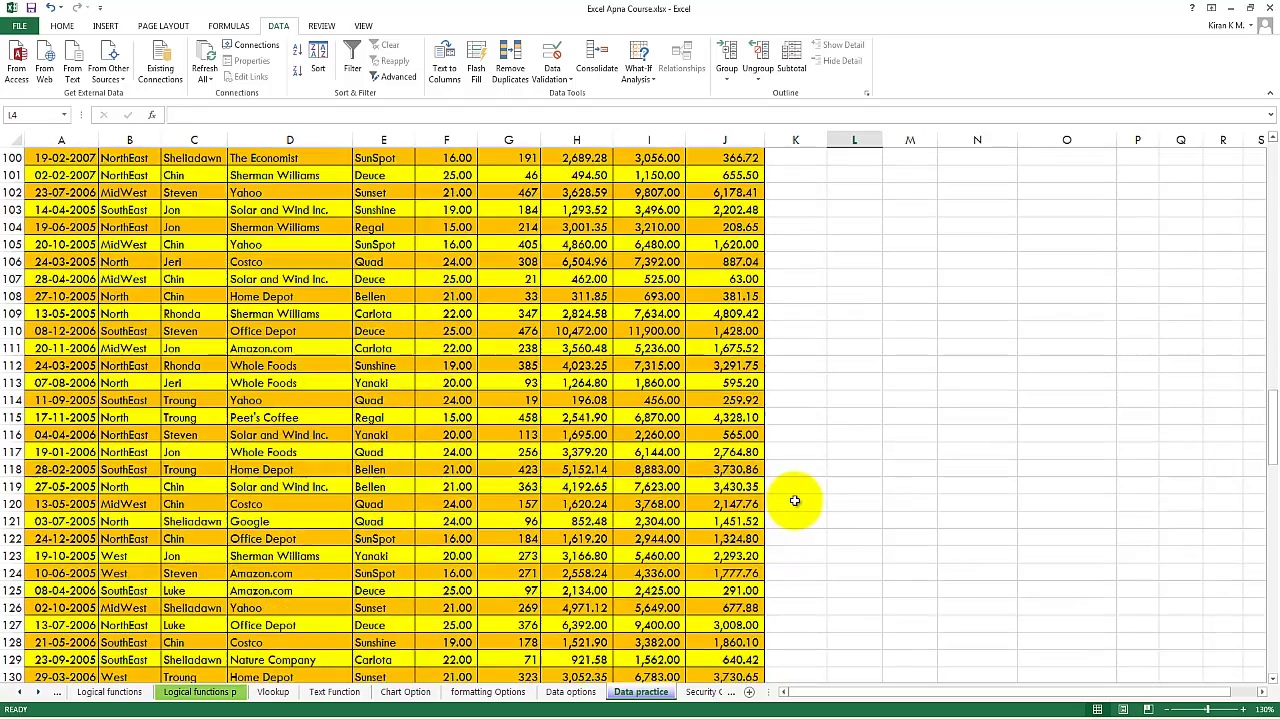
scroll(794, 500, "down", 6)
scroll(794, 500, "down", 5)
scroll(795, 500, "down", 5)
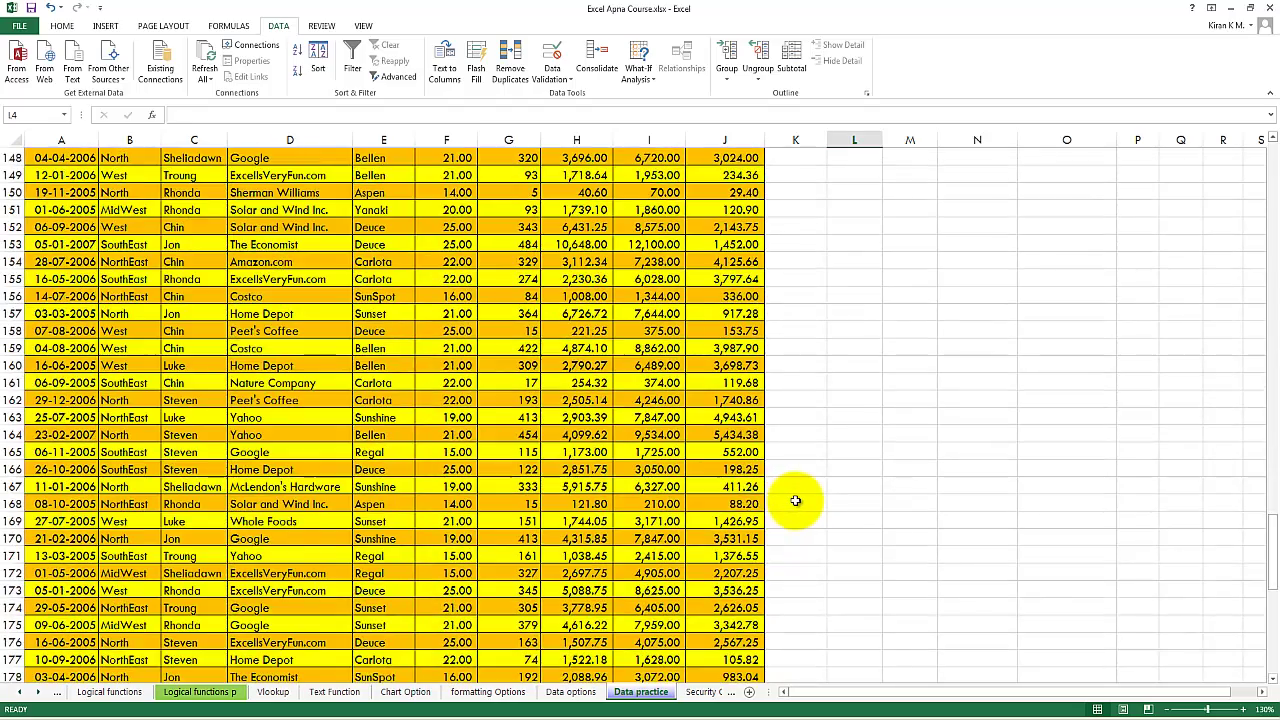
scroll(796, 500, "down", 5)
scroll(796, 500, "down", 5)
scroll(797, 500, "down", 5)
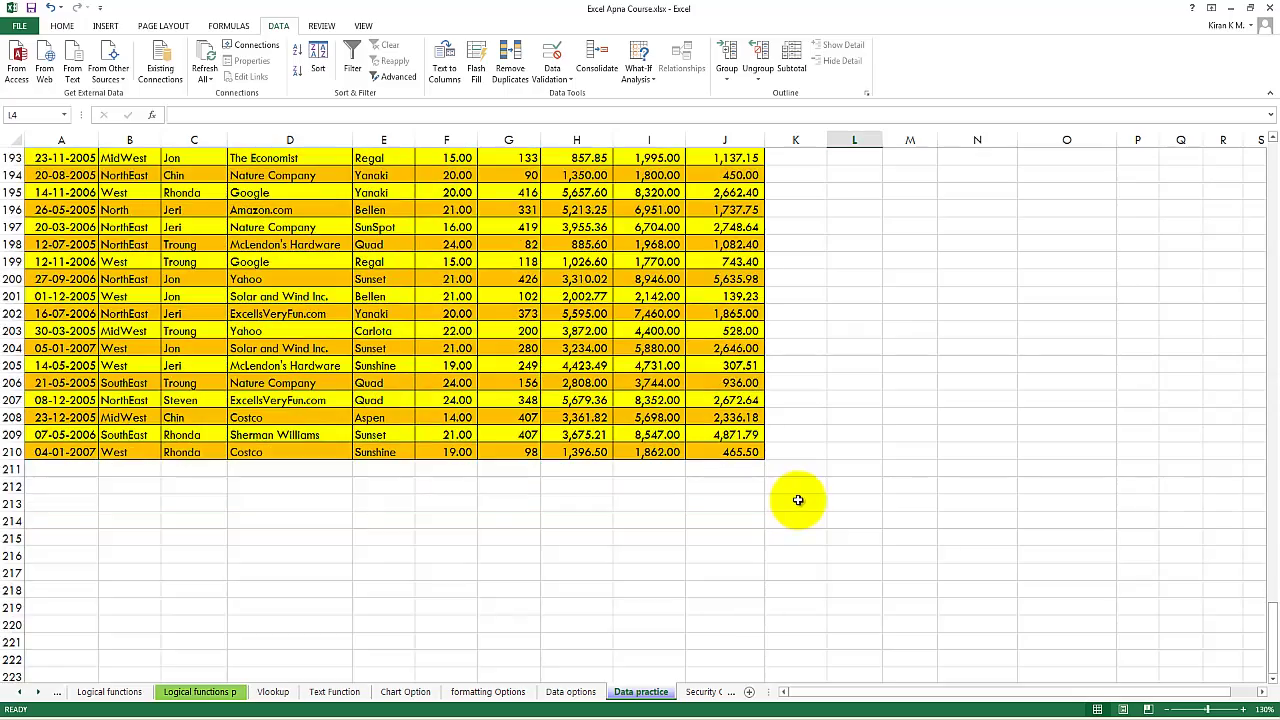
scroll(799, 499, "up", 6)
scroll(799, 499, "up", 10)
scroll(799, 499, "up", 6)
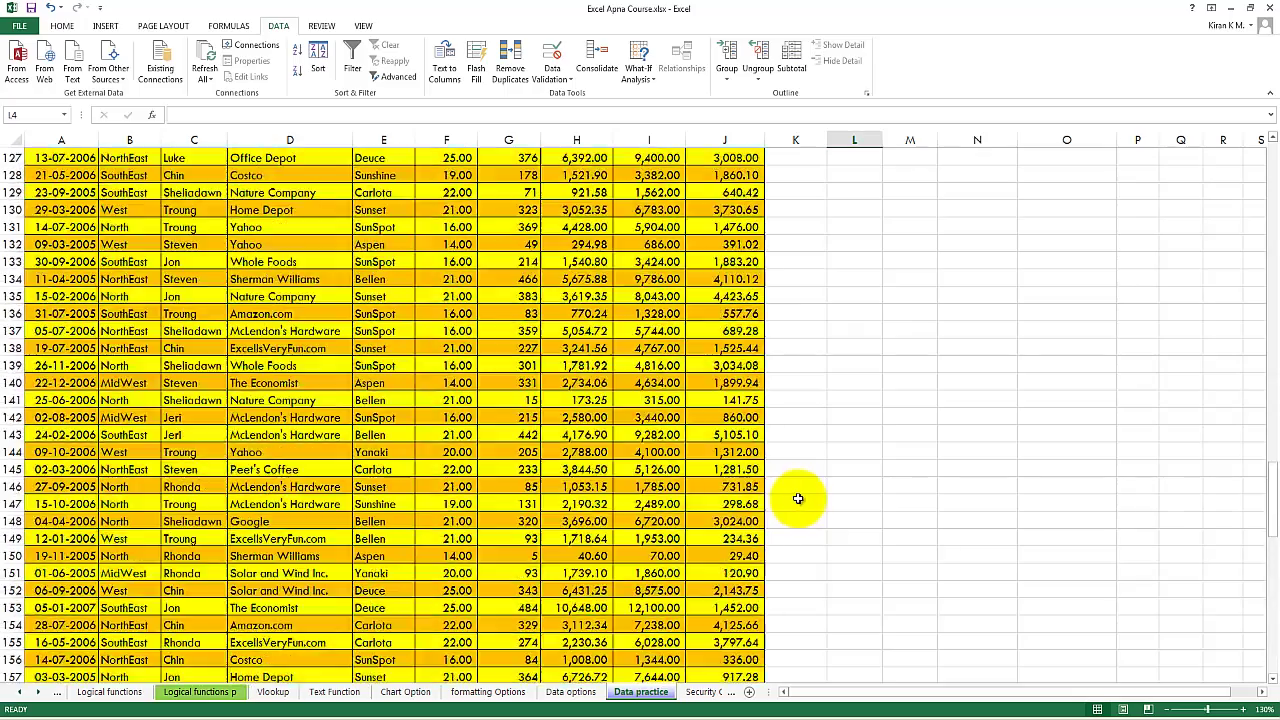
scroll(799, 499, "up", 9)
scroll(798, 499, "up", 18)
scroll(798, 499, "up", 9)
scroll(798, 499, "up", 6)
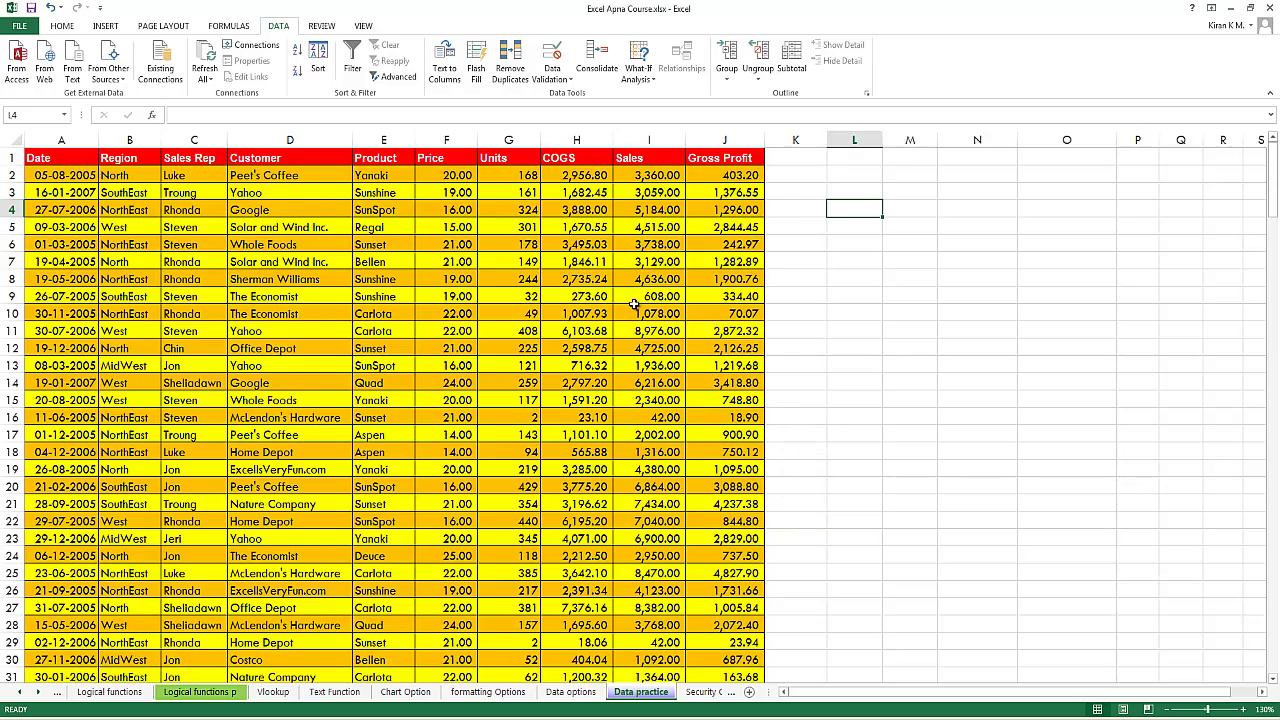
scroll(640, 310, "down", 3)
scroll(647, 314, "down", 4)
scroll(670, 330, "down", 3)
scroll(690, 345, "down", 4)
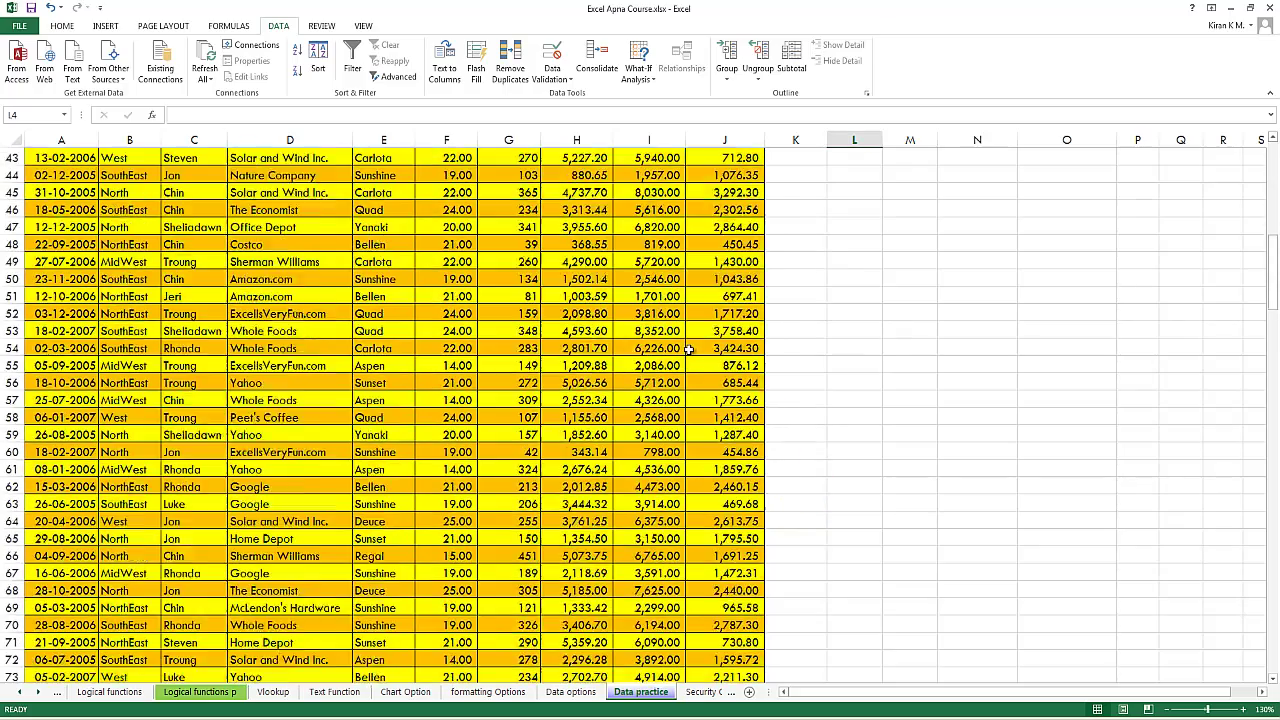
scroll(695, 344, "down", 2)
scroll(695, 344, "down", 5)
scroll(695, 344, "down", 6)
scroll(695, 344, "down", 5)
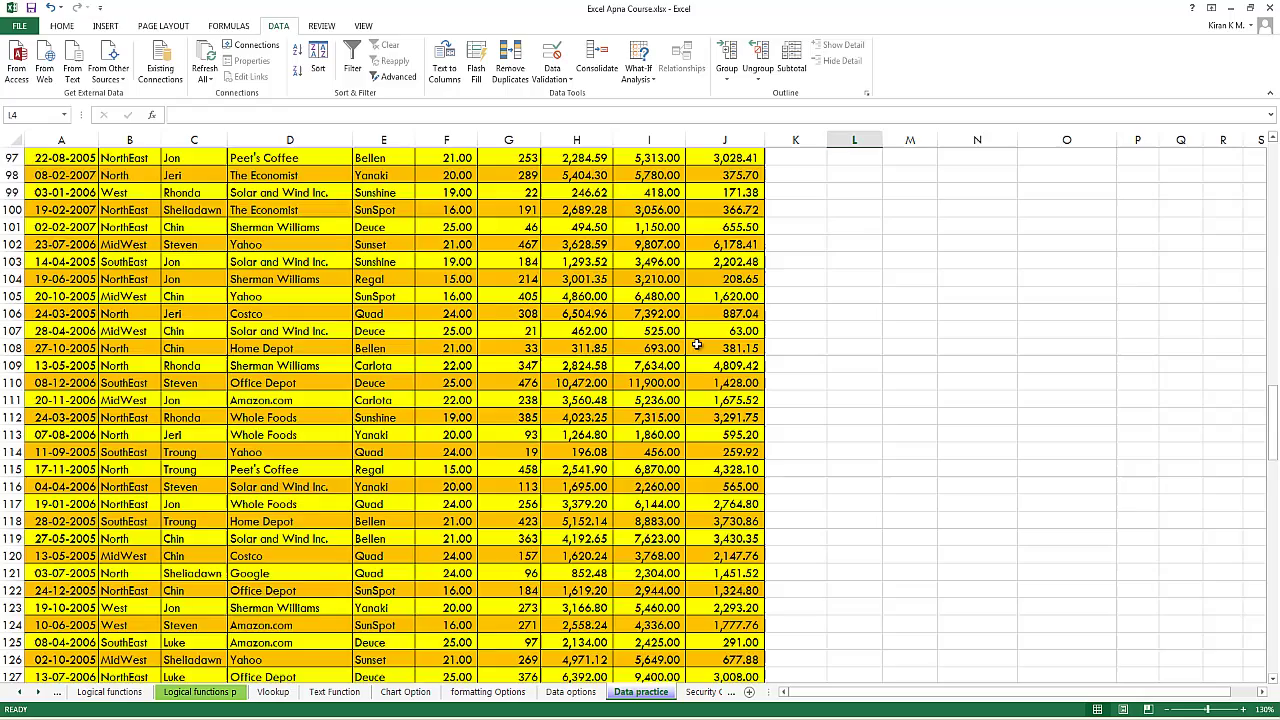
scroll(695, 344, "down", 4)
scroll(697, 344, "up", 5)
scroll(697, 344, "up", 8)
scroll(697, 344, "up", 12)
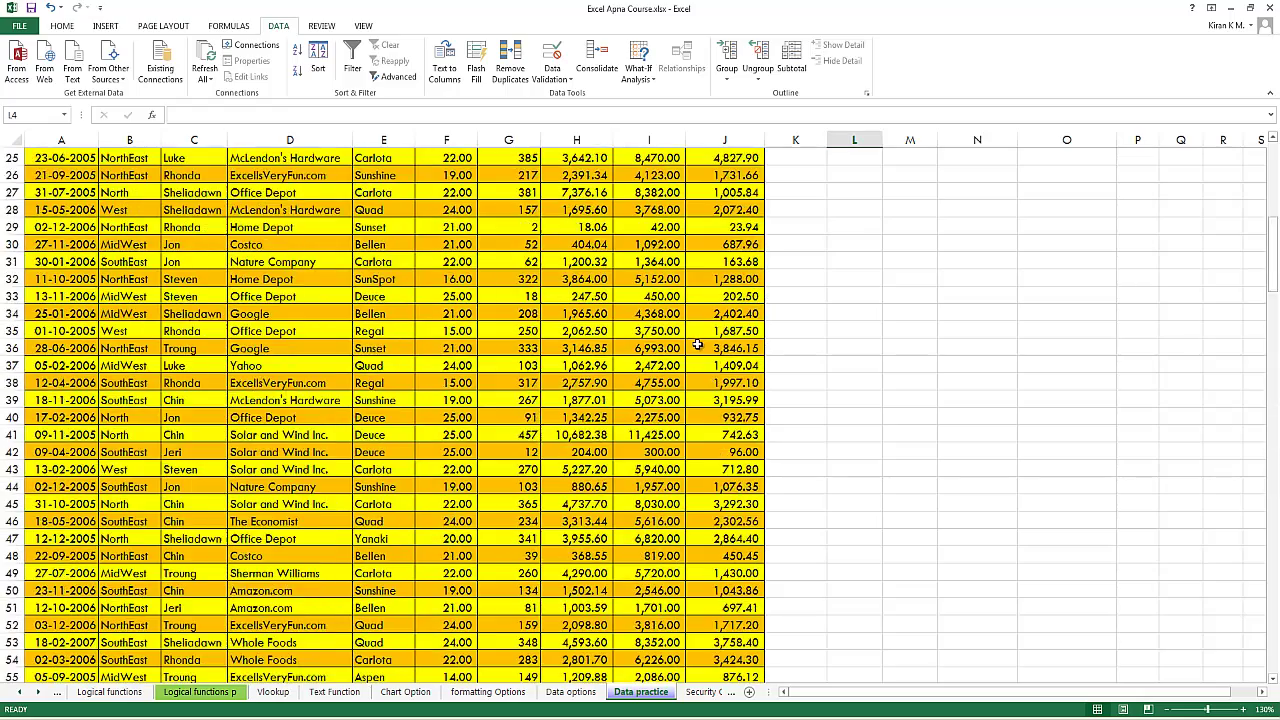
scroll(697, 344, "up", 11)
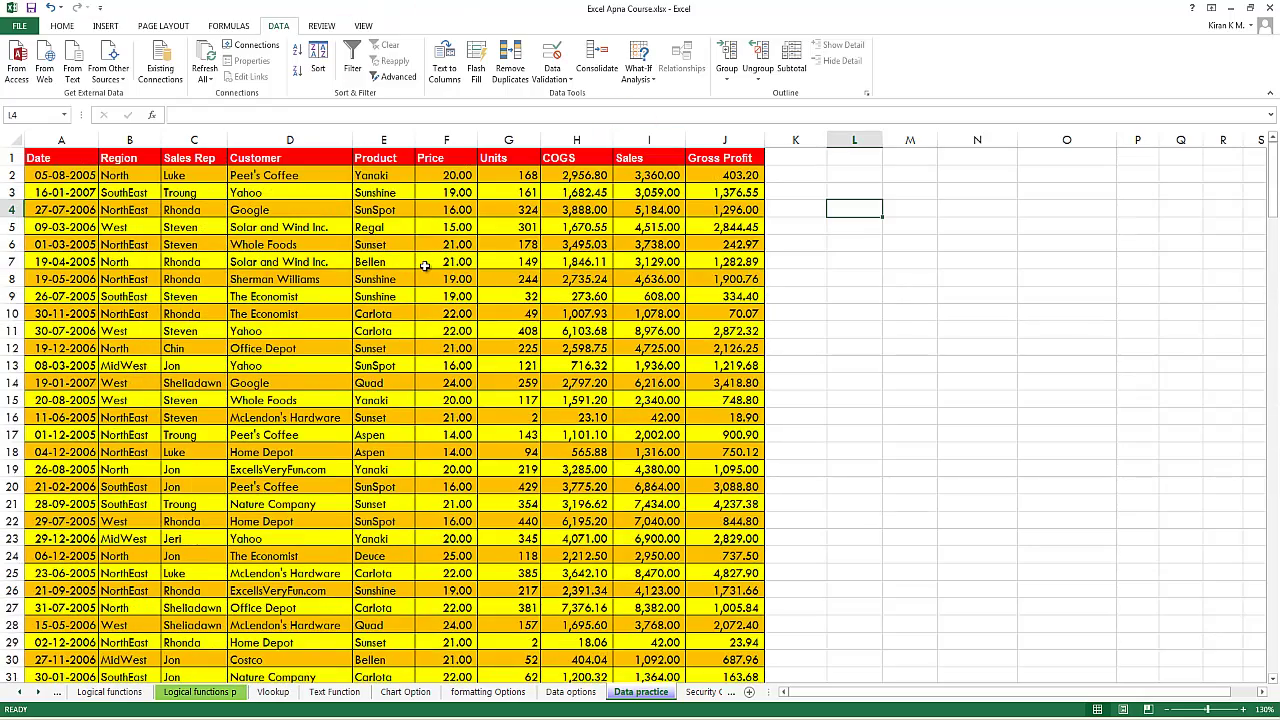